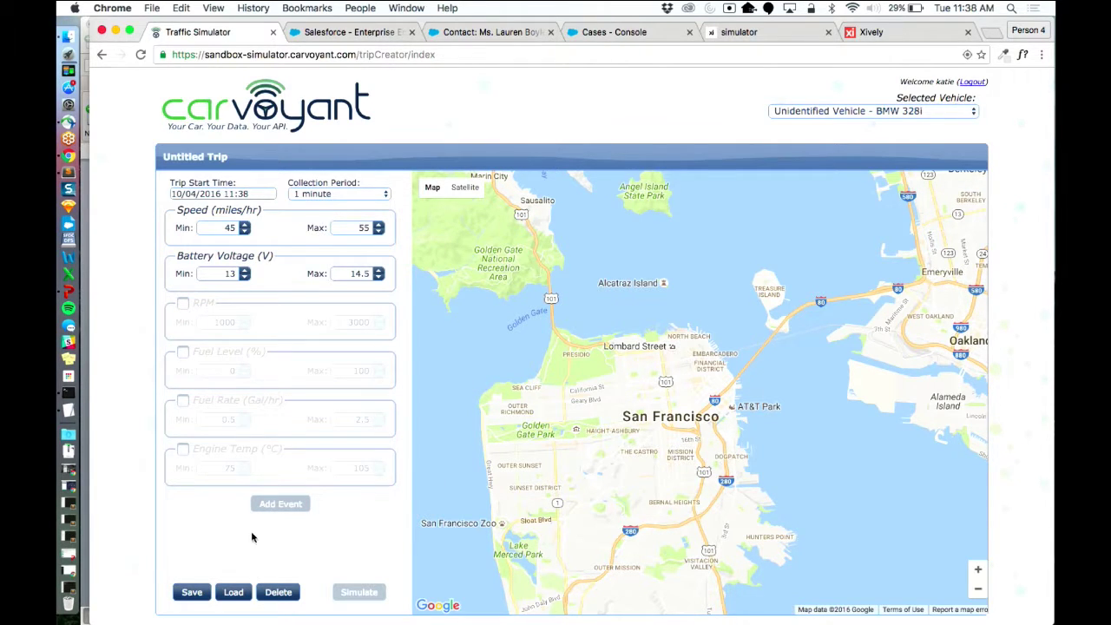
# Load the shared trip template SF Waterfront and simulate the trip.
pyautogui.click(232, 592)
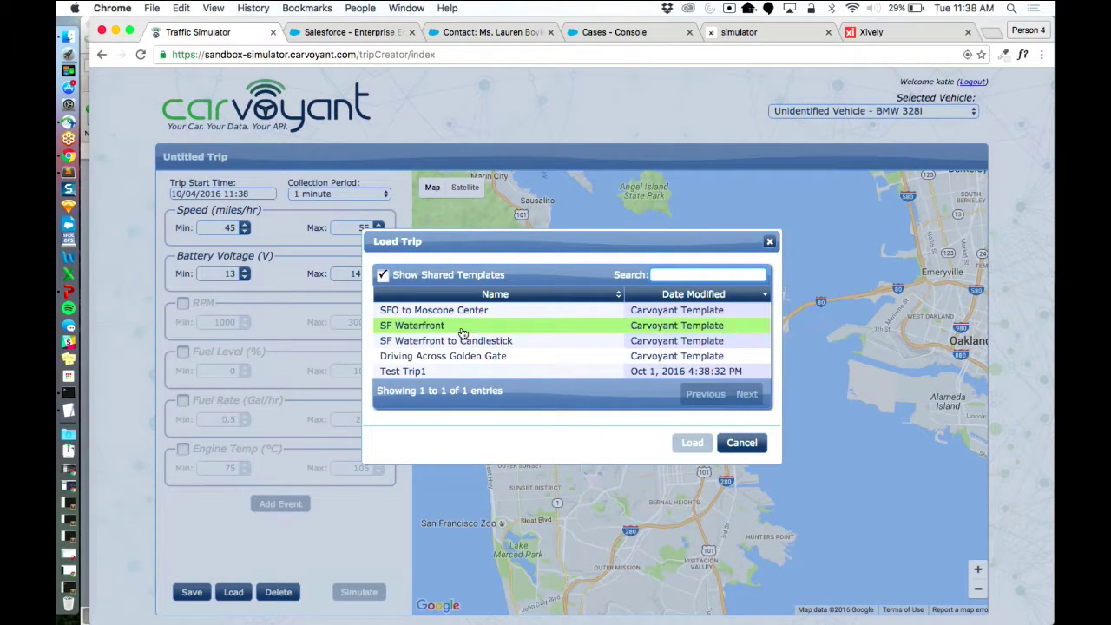
pyautogui.click(463, 327)
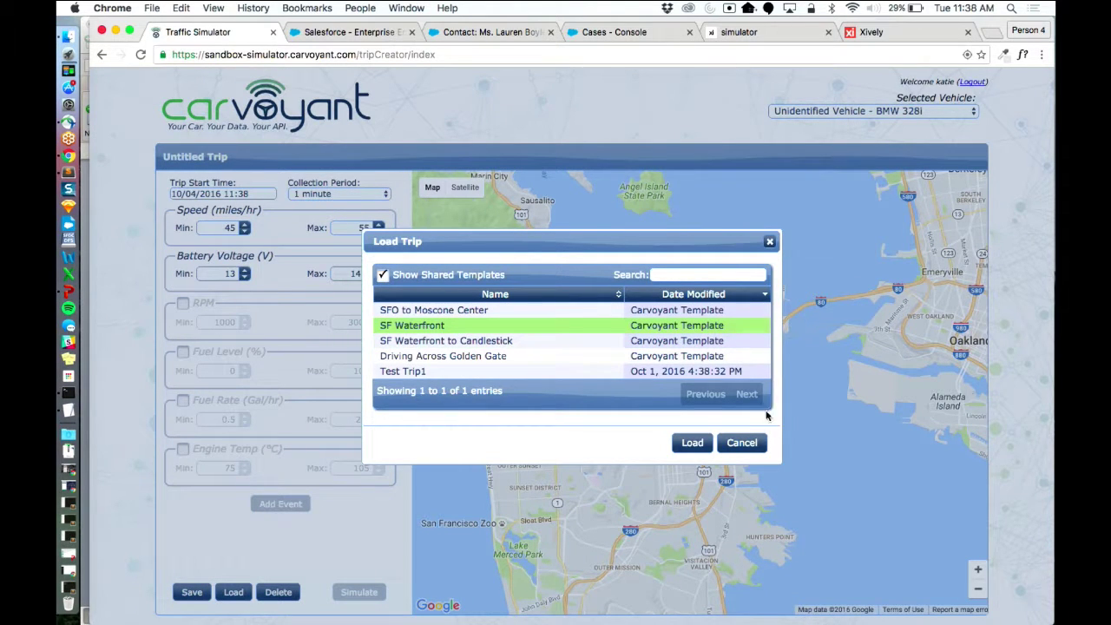
pyautogui.click(692, 443)
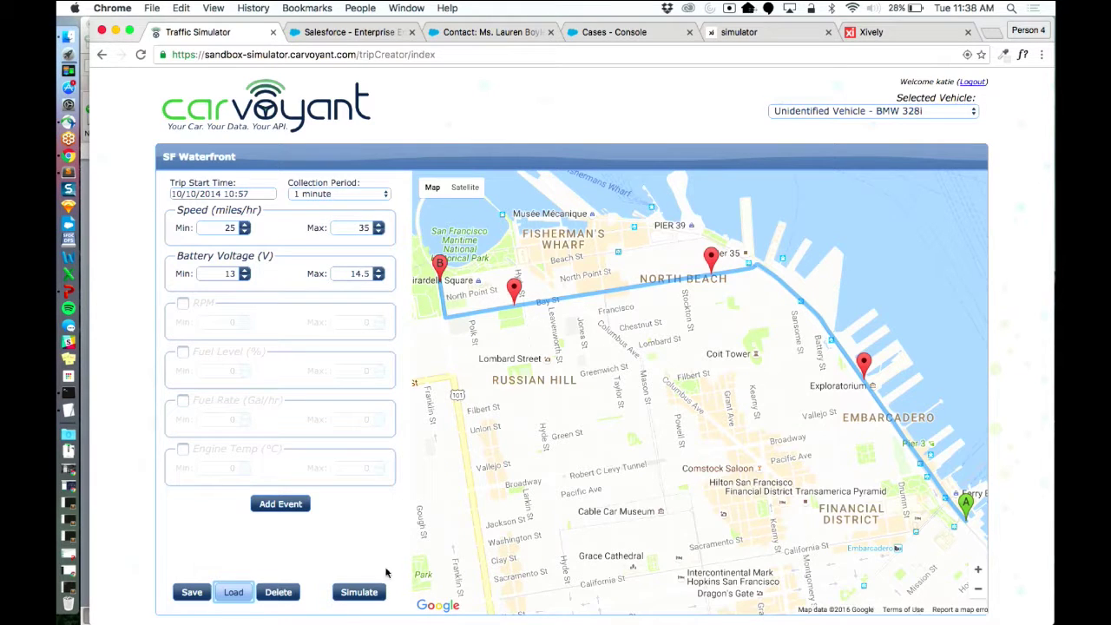
pyautogui.click(356, 594)
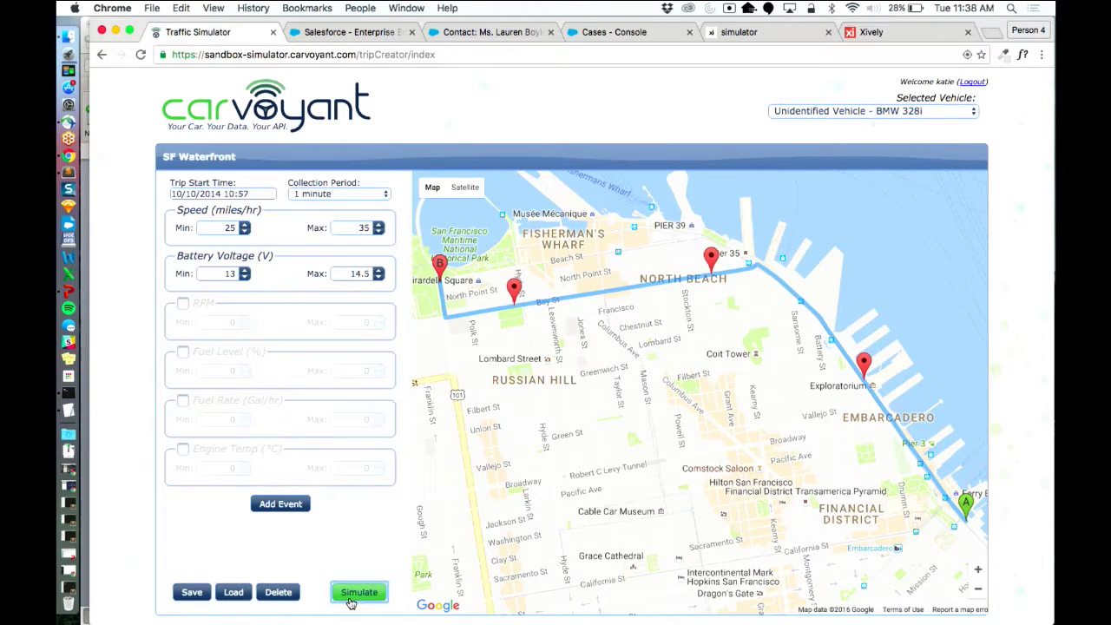
# Switch to Salesforce, reload the contact's record, and open the first Customer Site Visit in its activity history.
pyautogui.click(332, 33)
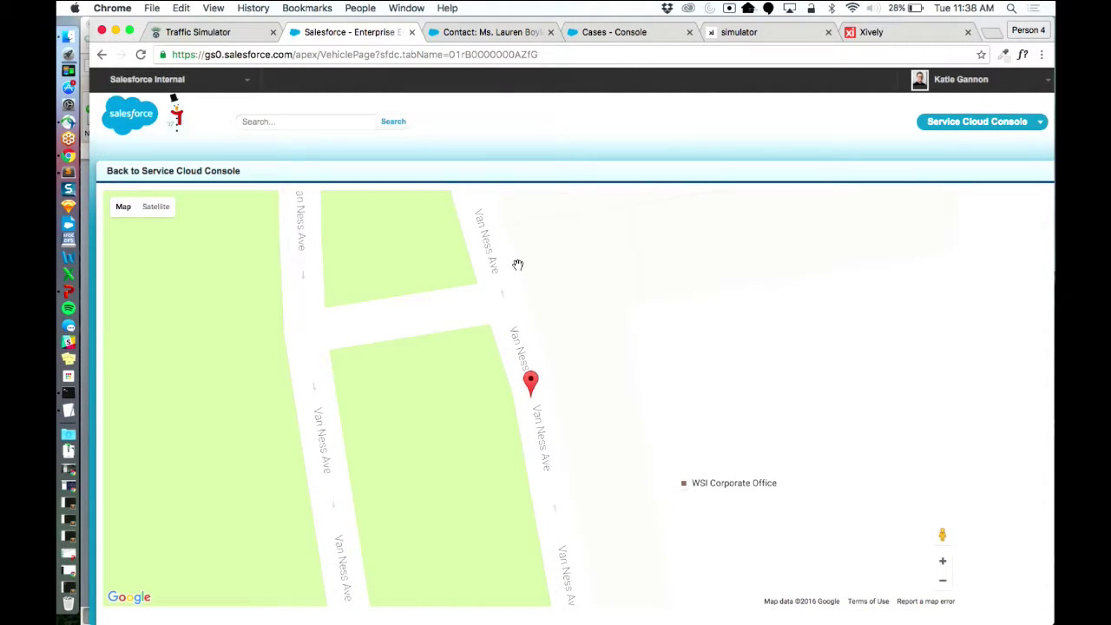
pyautogui.click(502, 32)
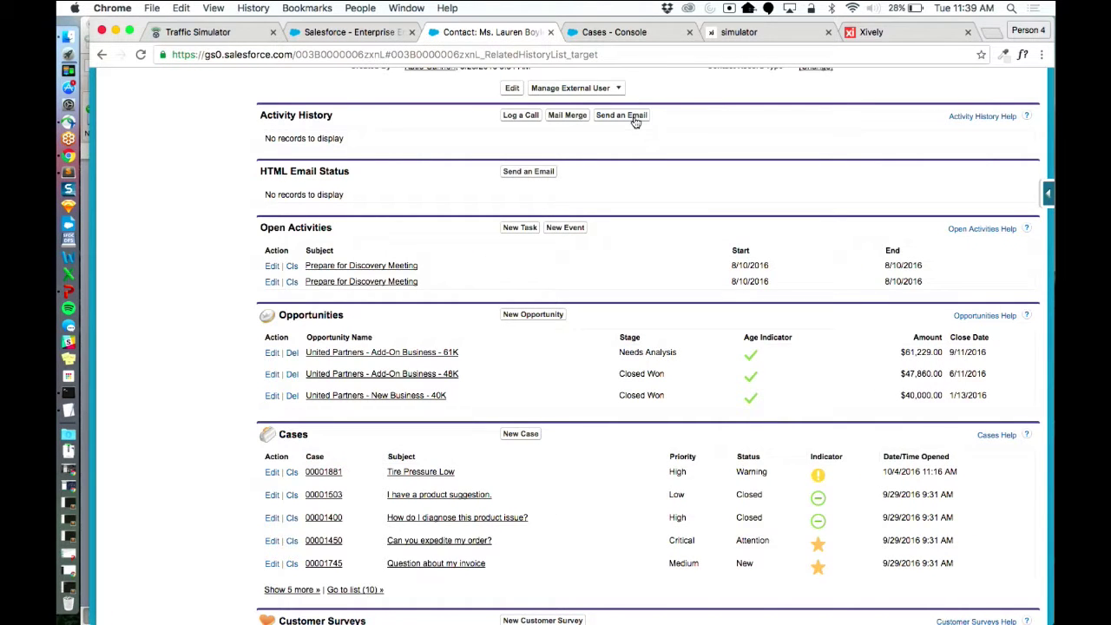
pyautogui.scroll(1, 645, 241)
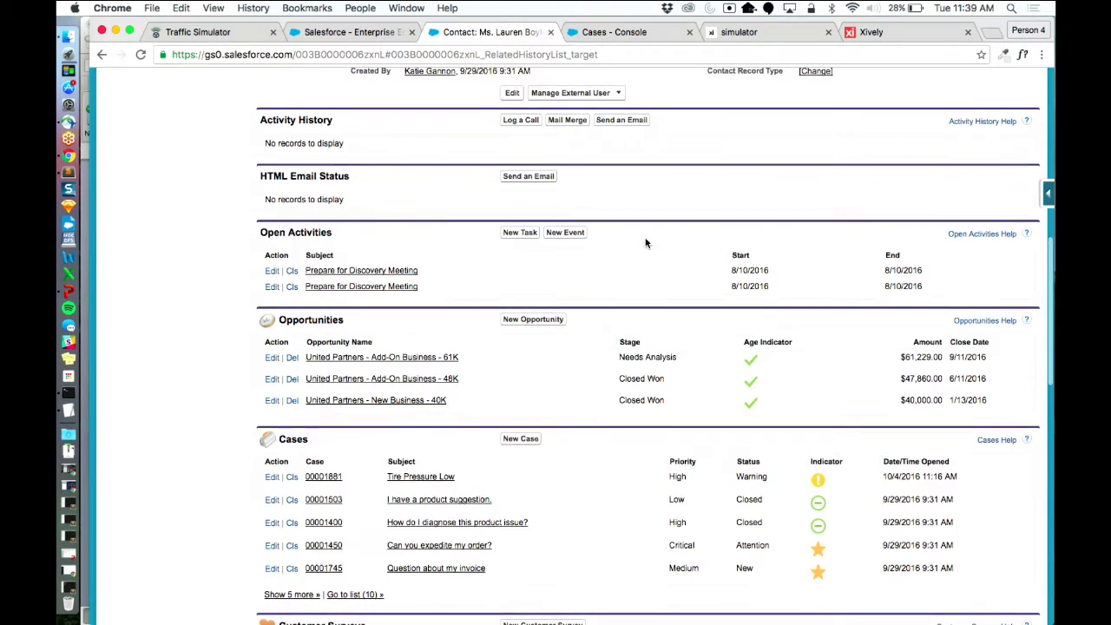
pyautogui.scroll(10, 645, 241)
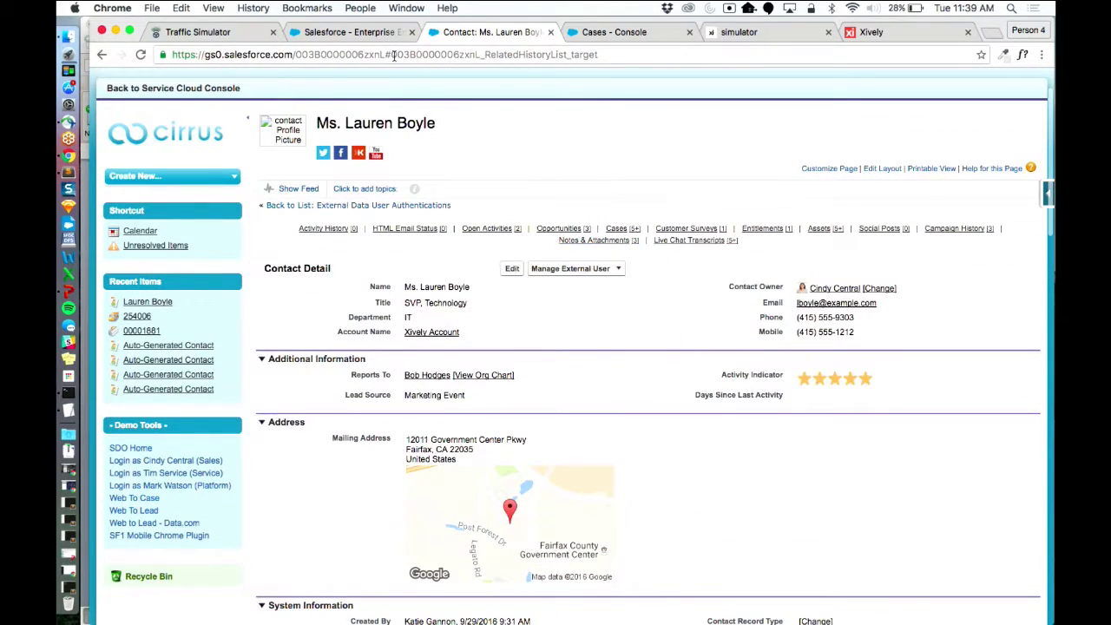
pyautogui.click(394, 54)
pyautogui.press('Return')
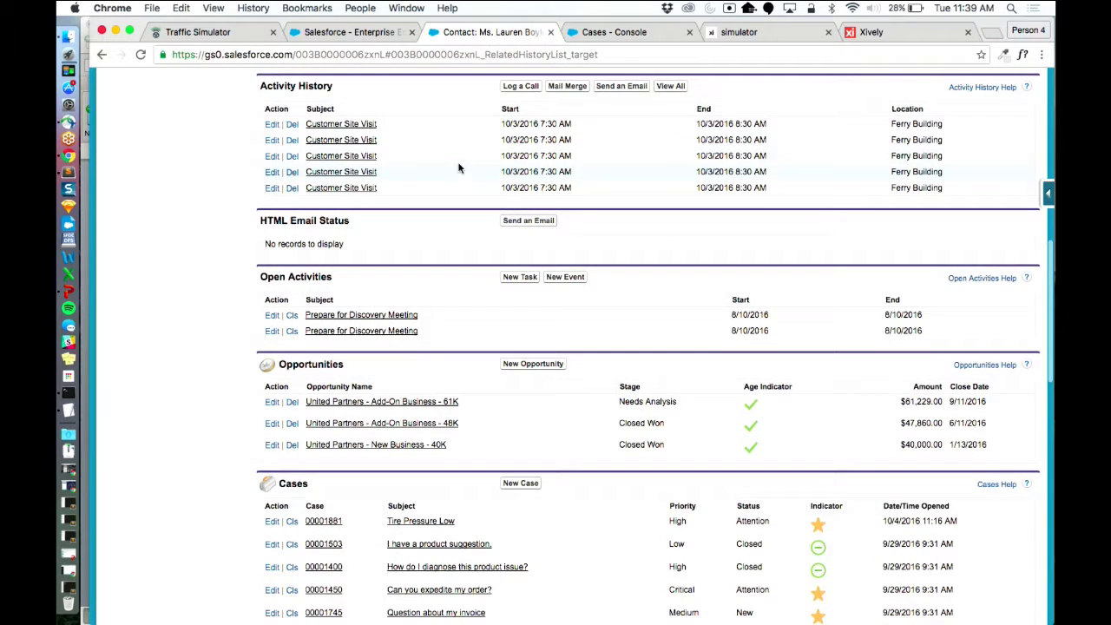
pyautogui.click(359, 126)
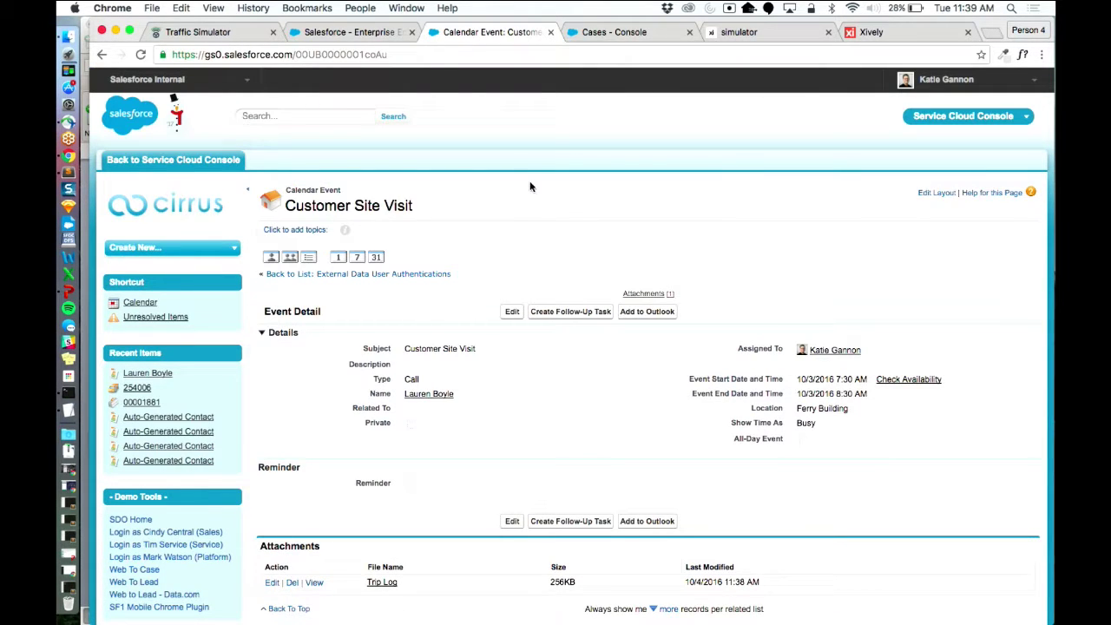
pyautogui.scroll(-2, 530, 186)
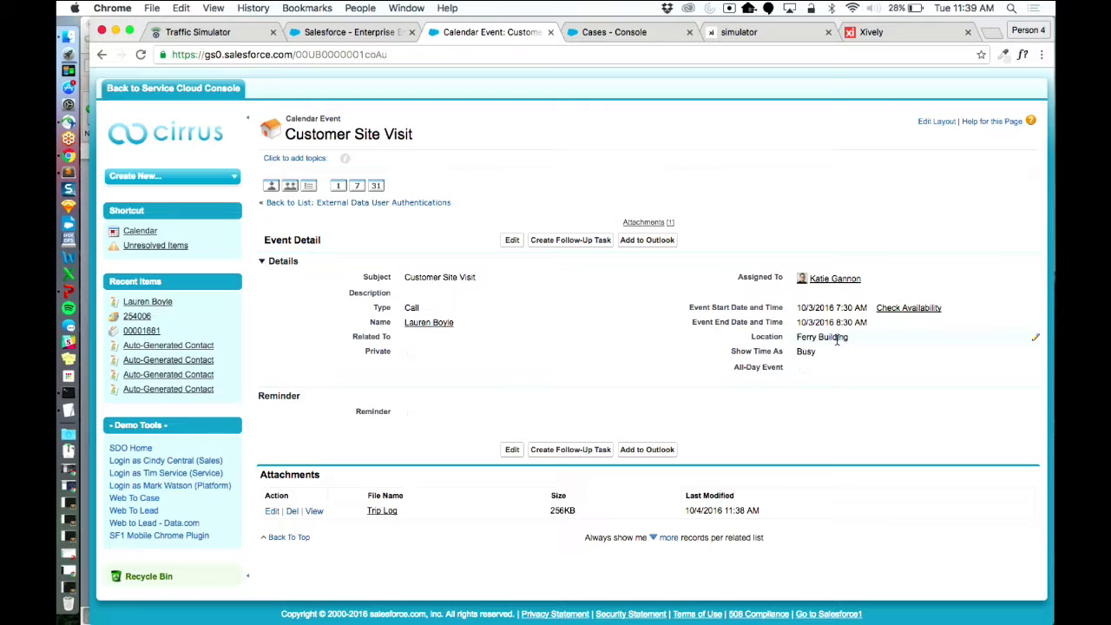
# View the file of the event's Trip Log attachment in Preview and close it.
pyautogui.click(382, 511)
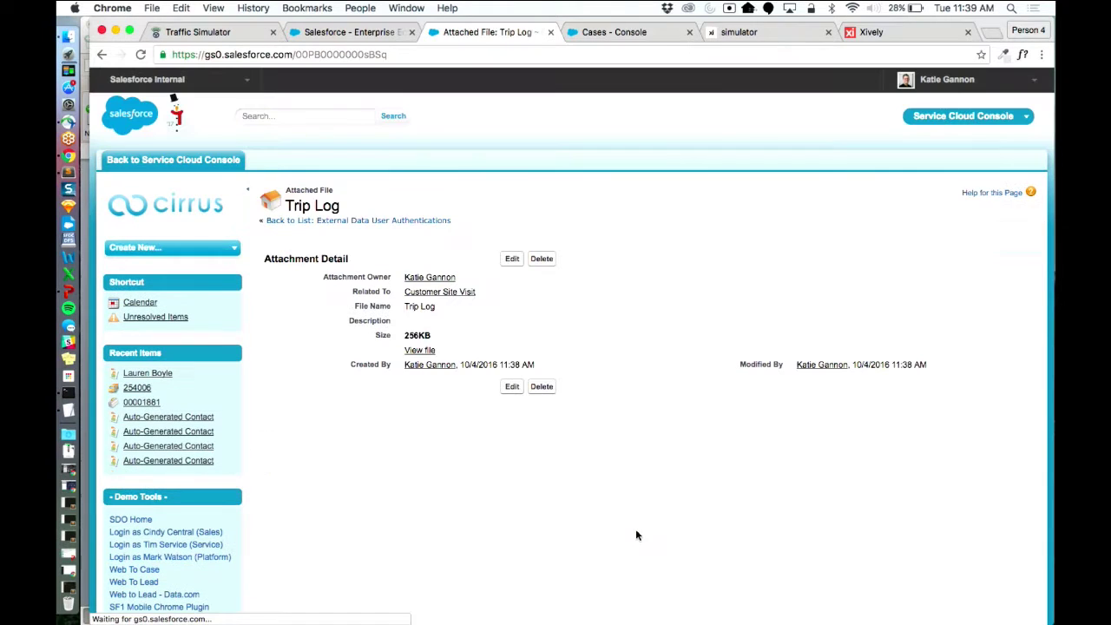
pyautogui.click(420, 350)
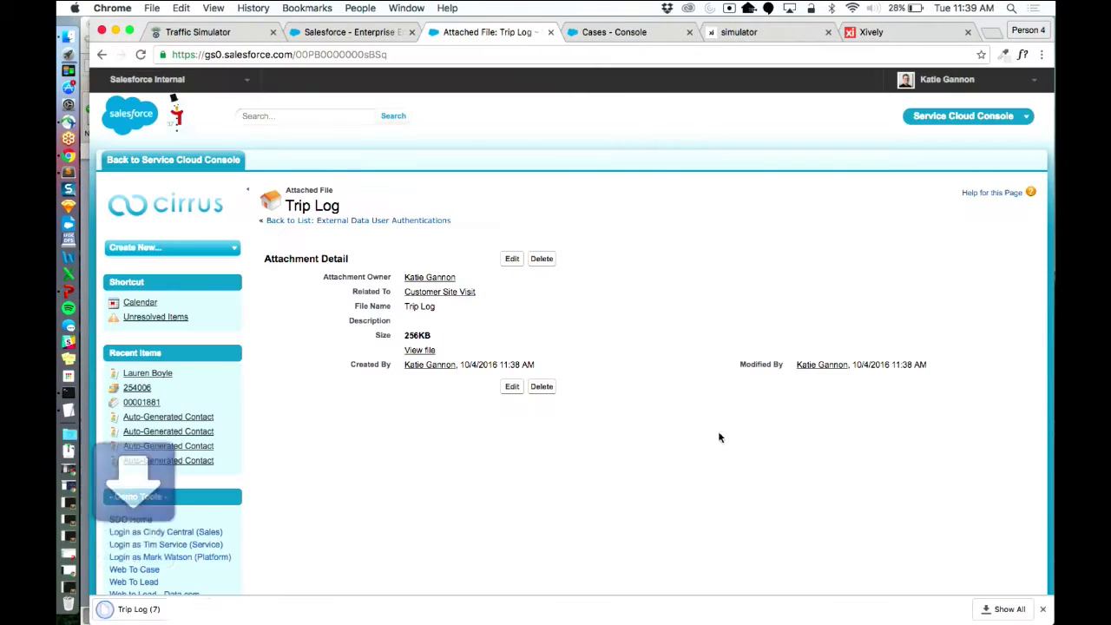
pyautogui.click(170, 609)
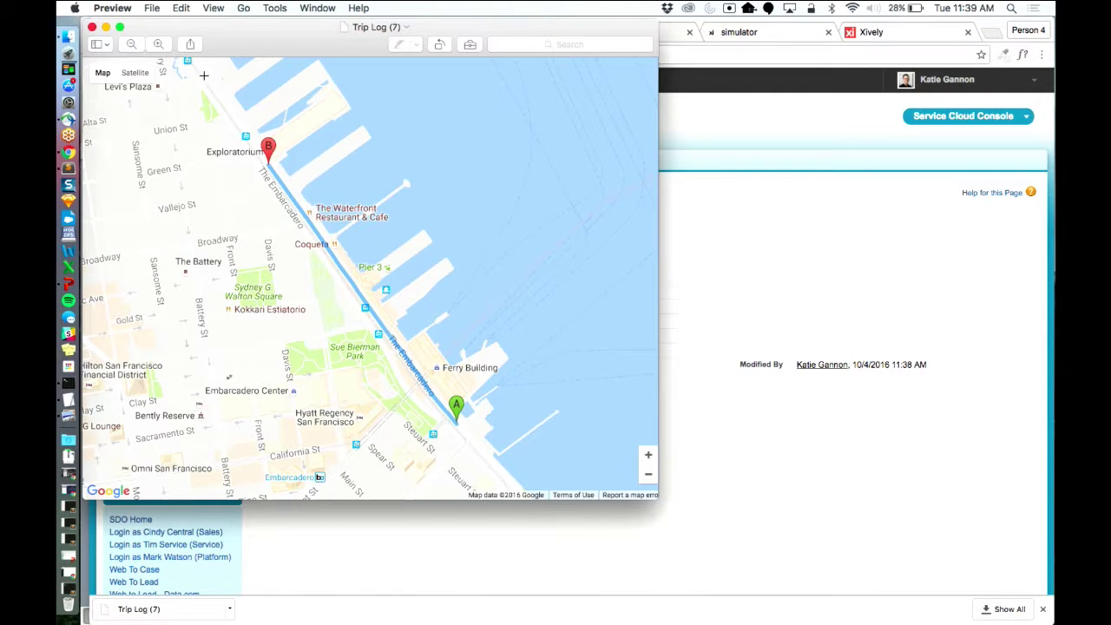
pyautogui.click(93, 29)
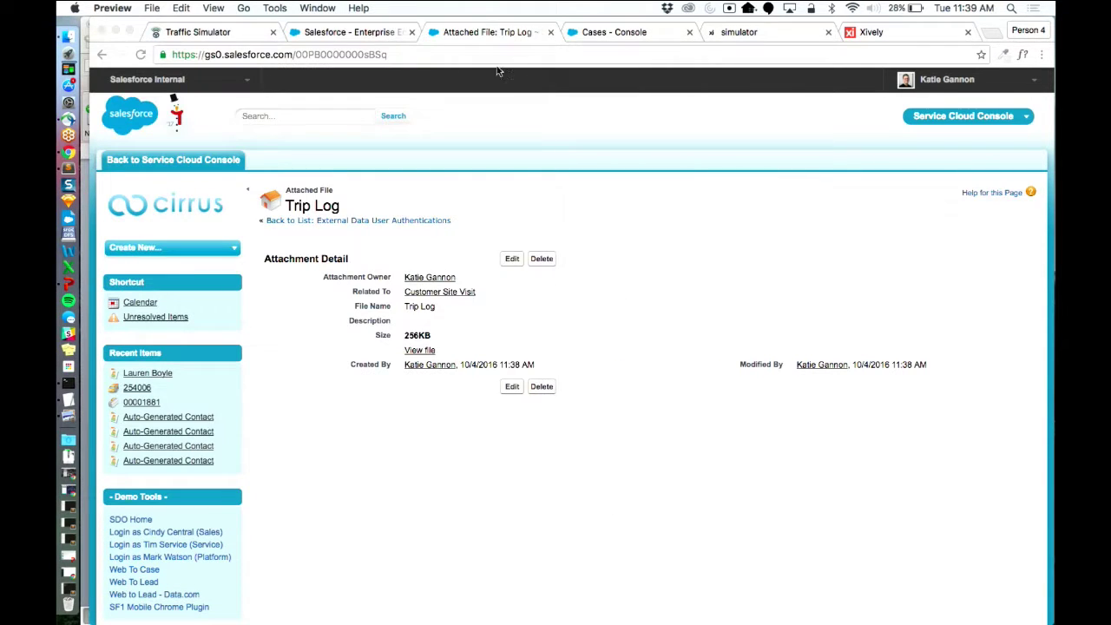
# Return to the Salesforce vehicle map and show the alert details of the car's marker.
pyautogui.click(348, 33)
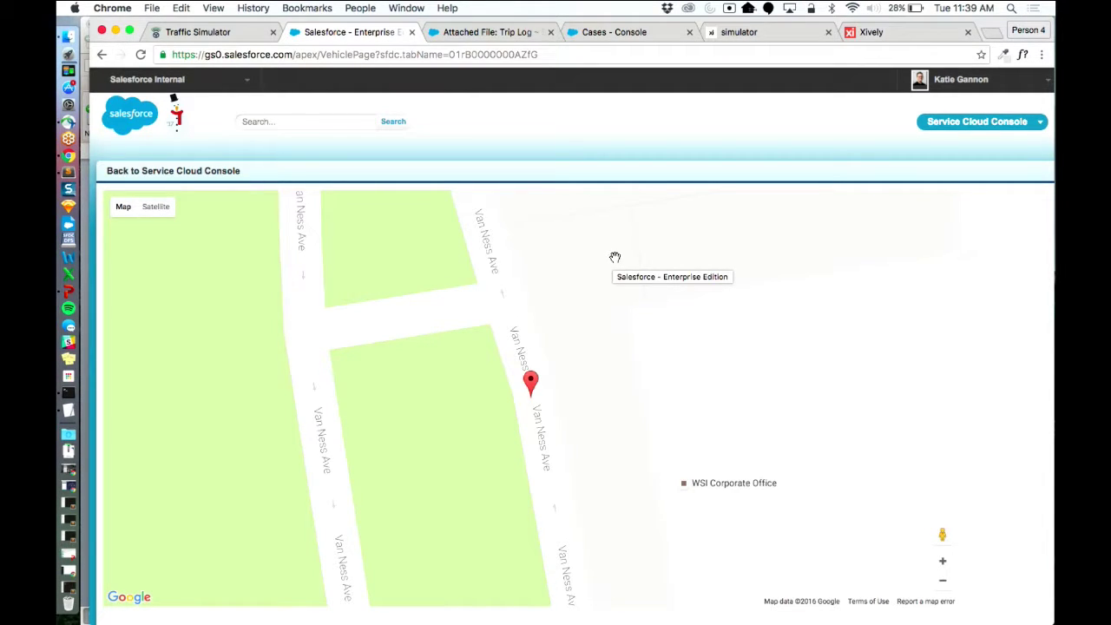
pyautogui.click(532, 383)
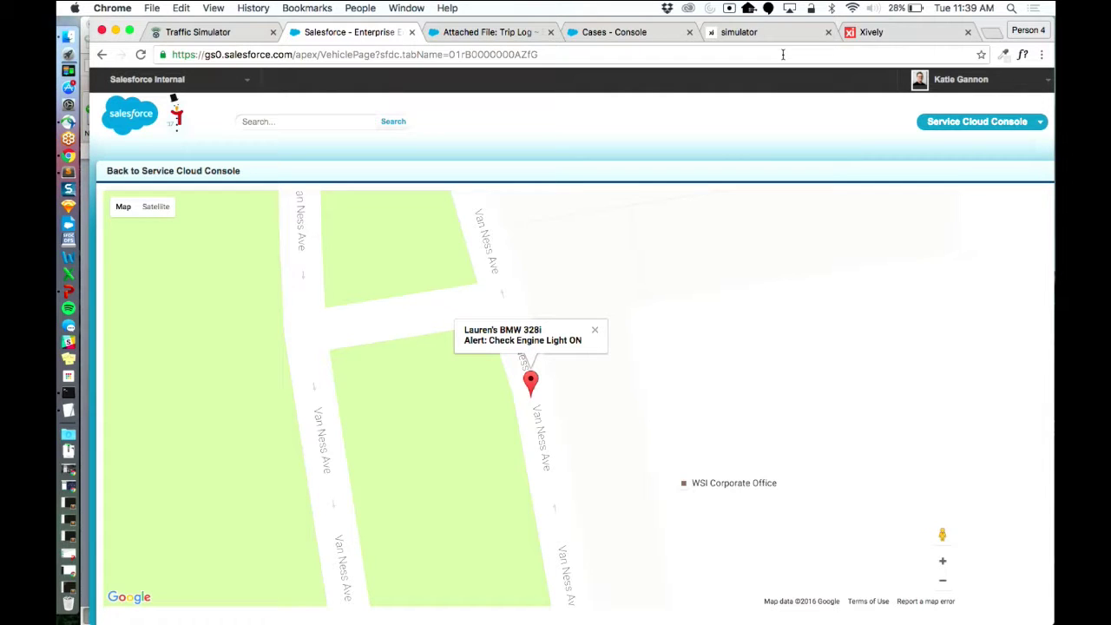
# Switch to the Xively car simulator and set the check engine light to ON.
pyautogui.click(761, 36)
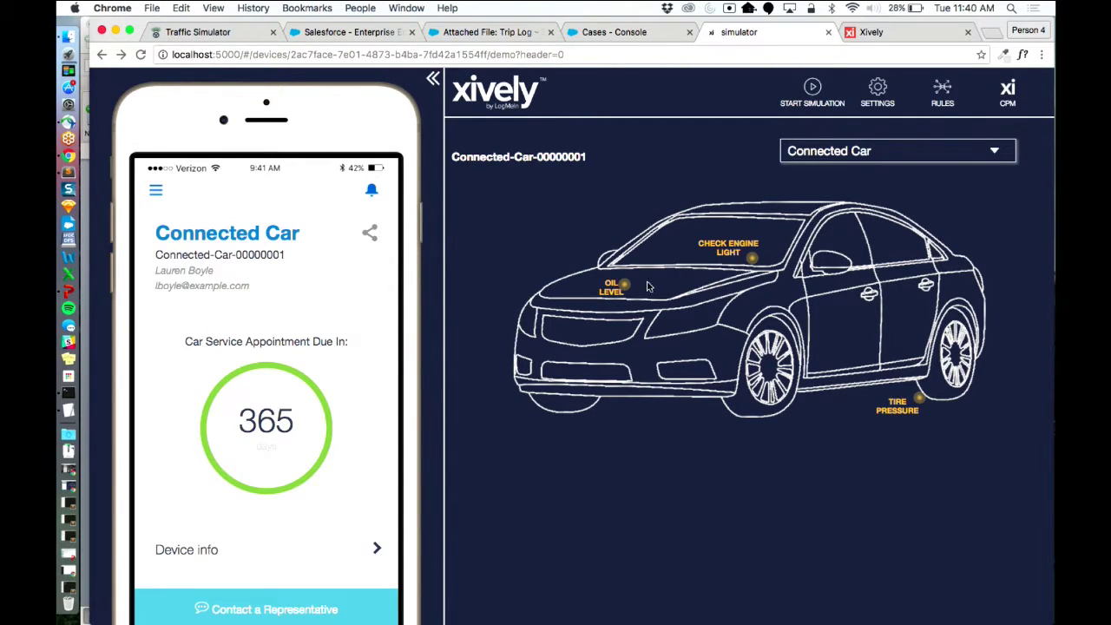
pyautogui.click(754, 261)
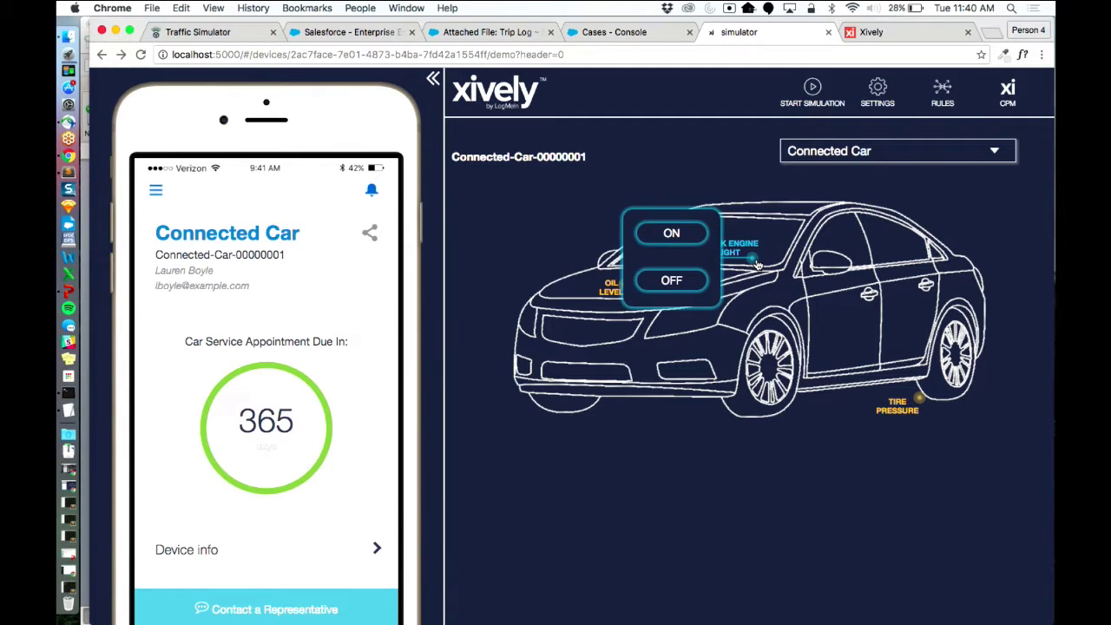
pyautogui.click(700, 237)
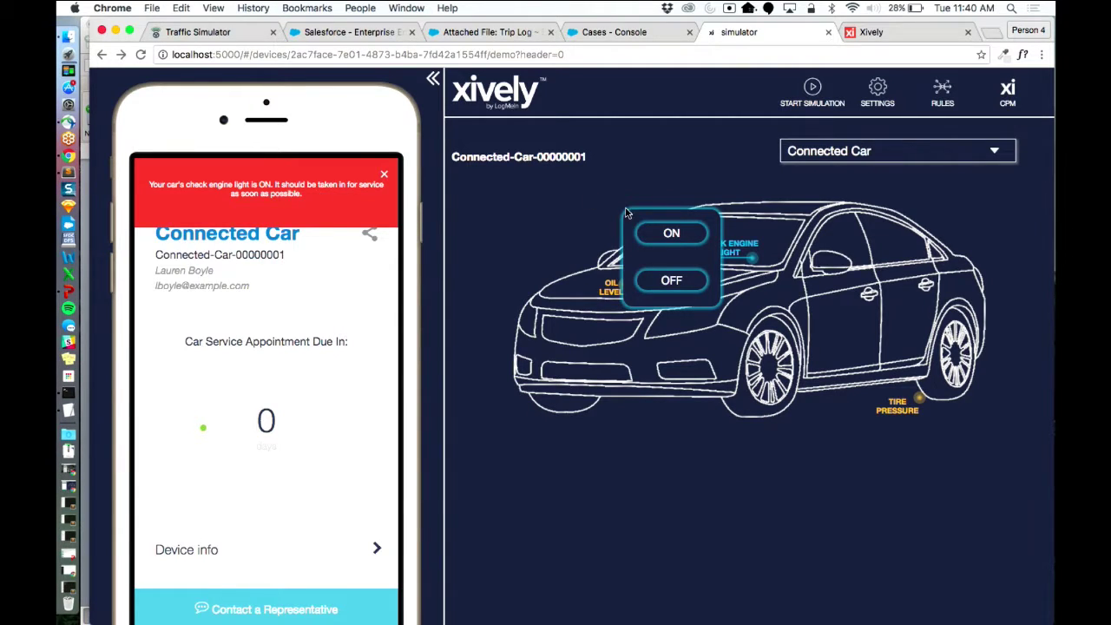
# Check the Tier 2 Queue in the Salesforce case console for a new case by refreshing the list and reloading the page.
pyautogui.click(653, 39)
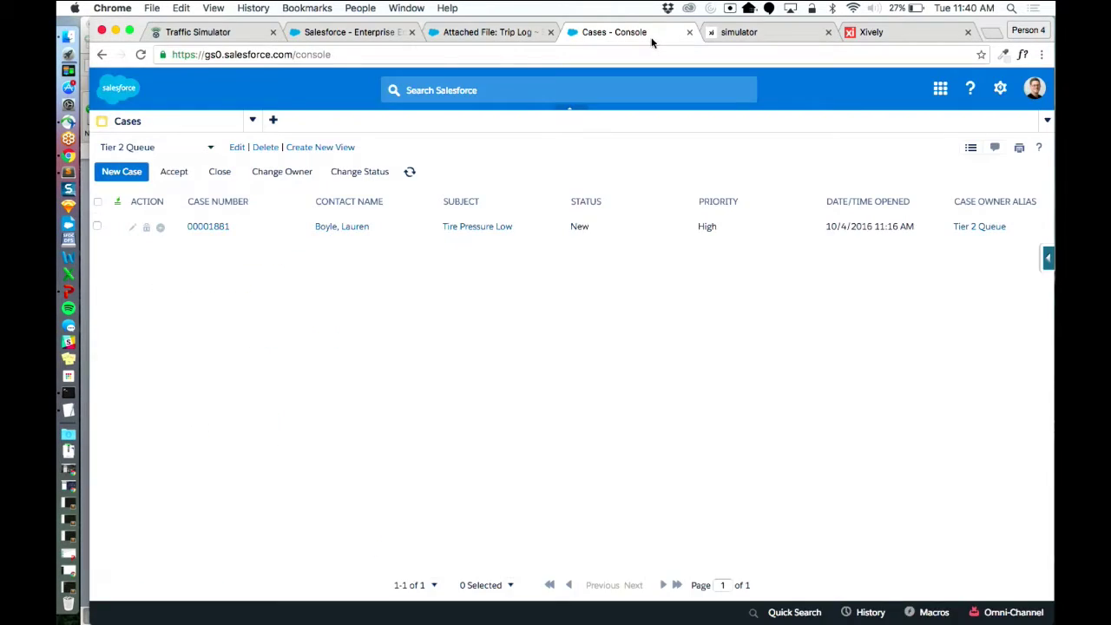
pyautogui.click(412, 176)
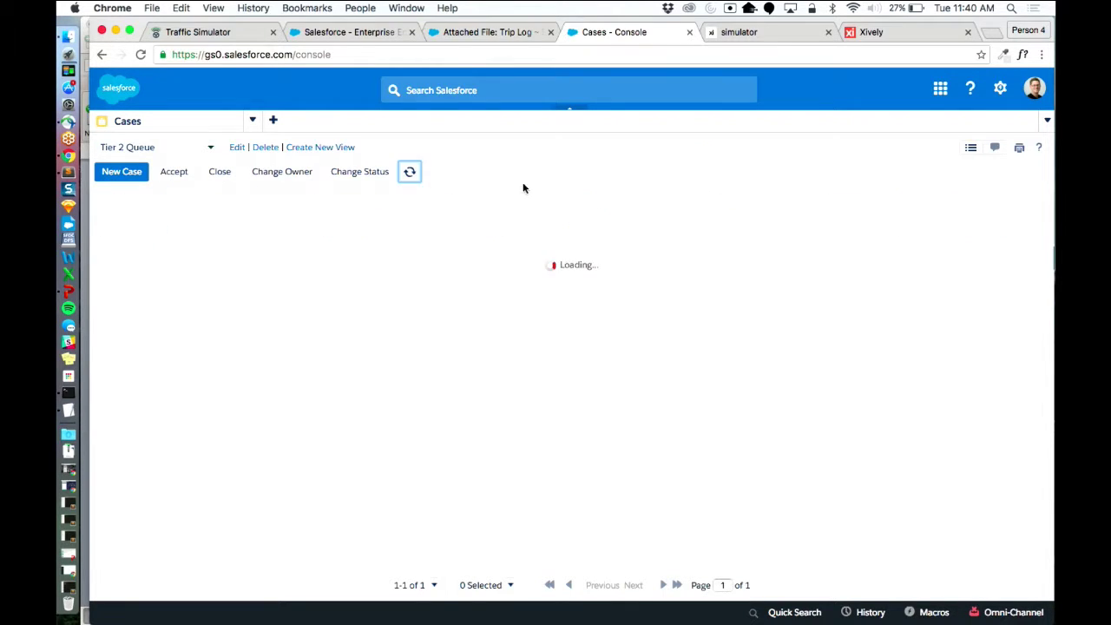
pyautogui.click(410, 173)
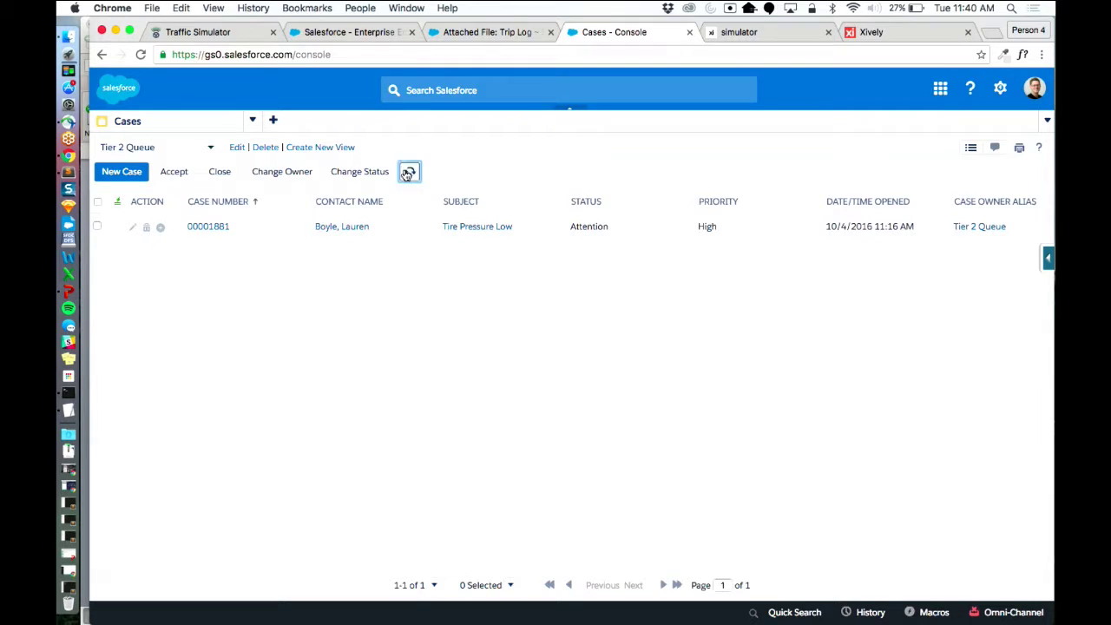
pyautogui.click(408, 56)
pyautogui.click(741, 32)
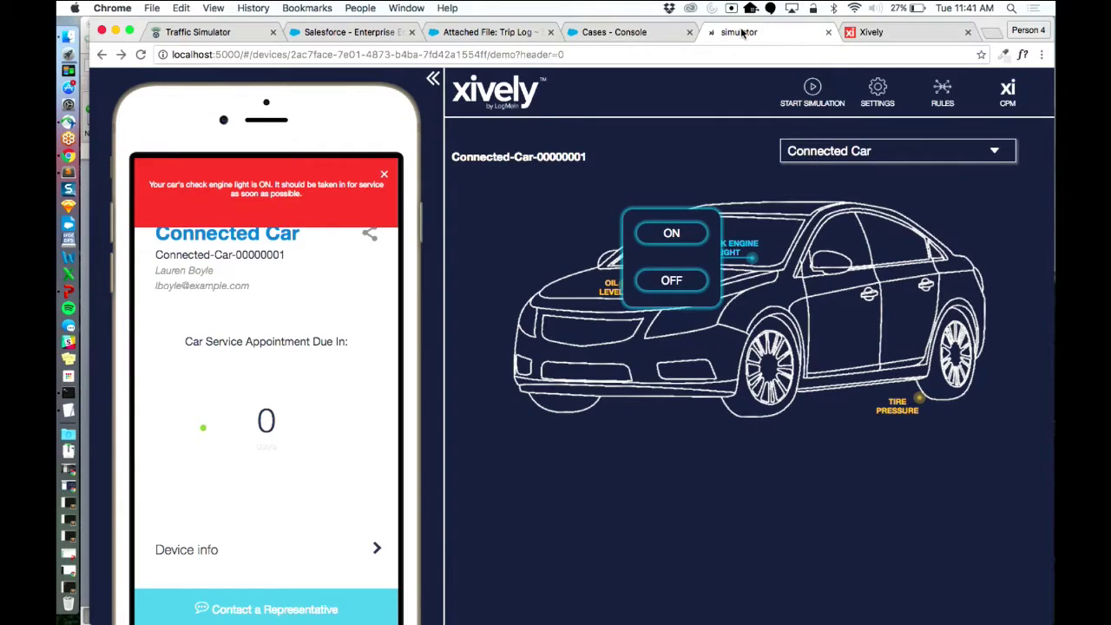
pyautogui.click(643, 33)
pyautogui.click(593, 52)
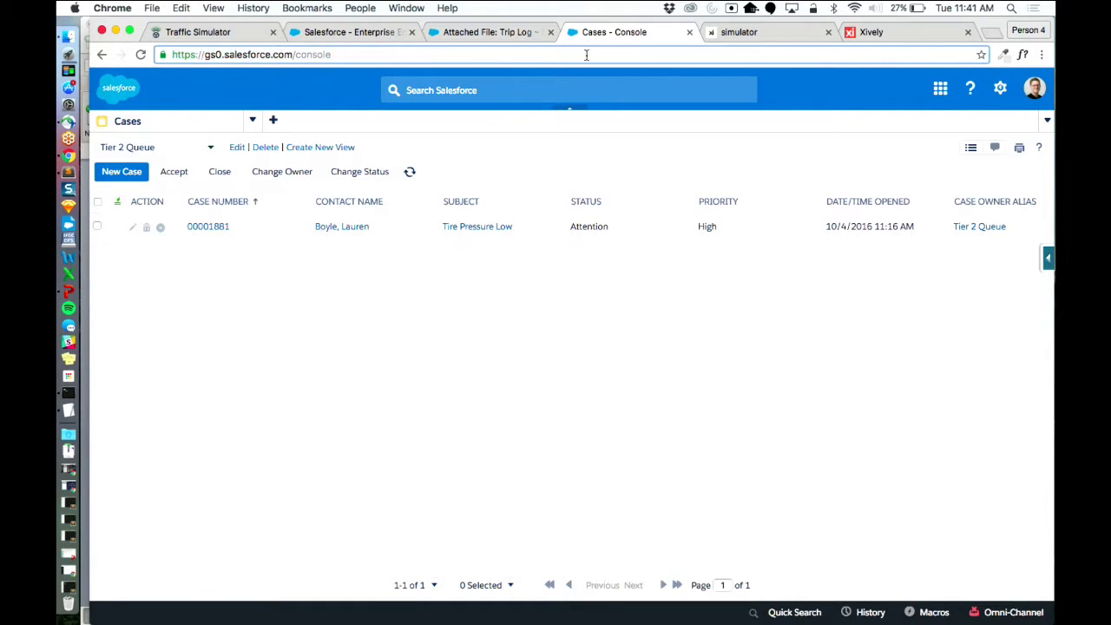
pyautogui.press('Return')
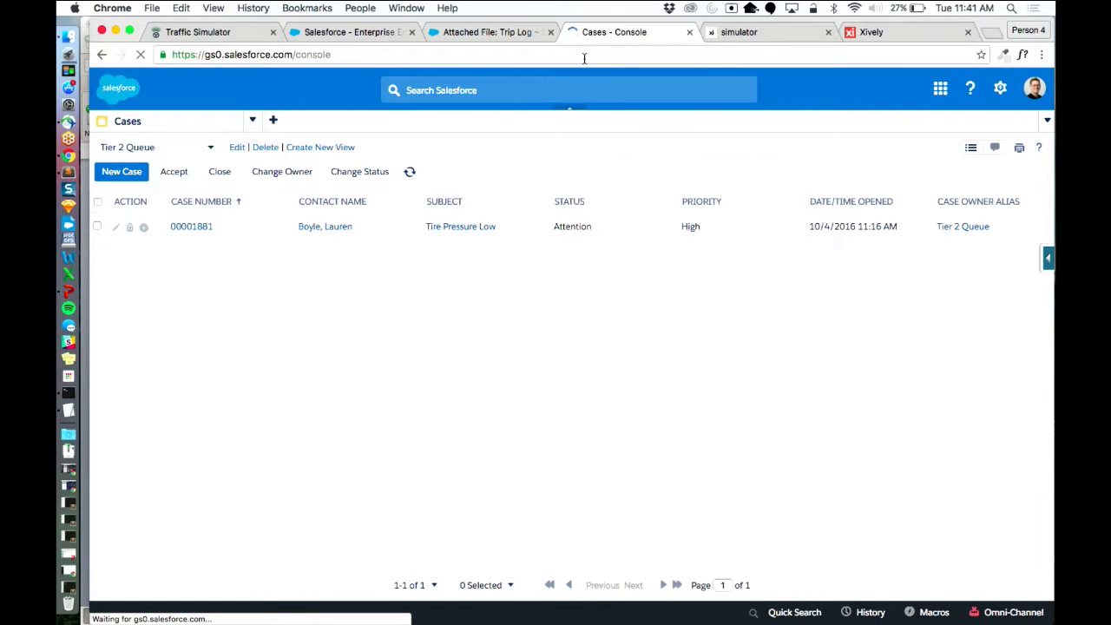
# Reset the check engine light to OFF in the car simulator and reload the simulator page.
pyautogui.click(729, 34)
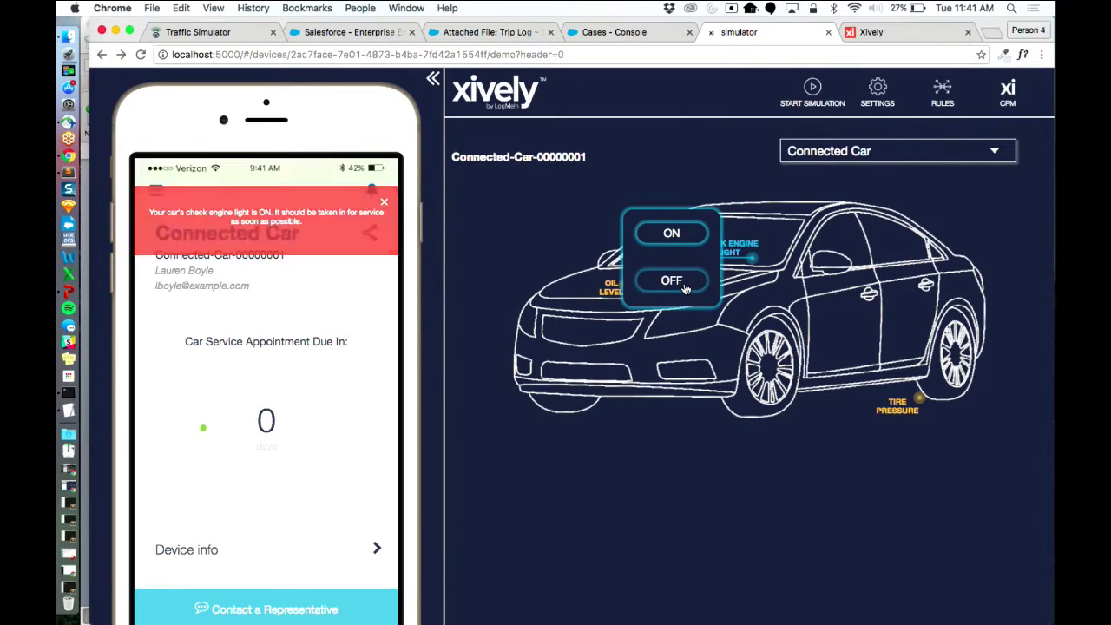
pyautogui.click(382, 177)
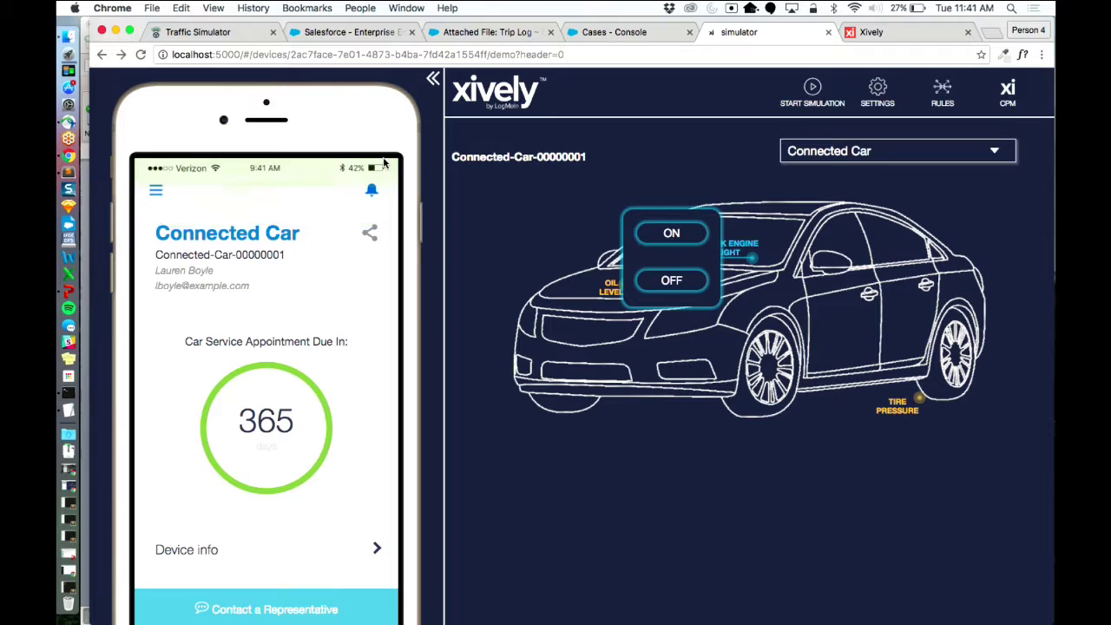
pyautogui.click(412, 54)
pyautogui.press('Return')
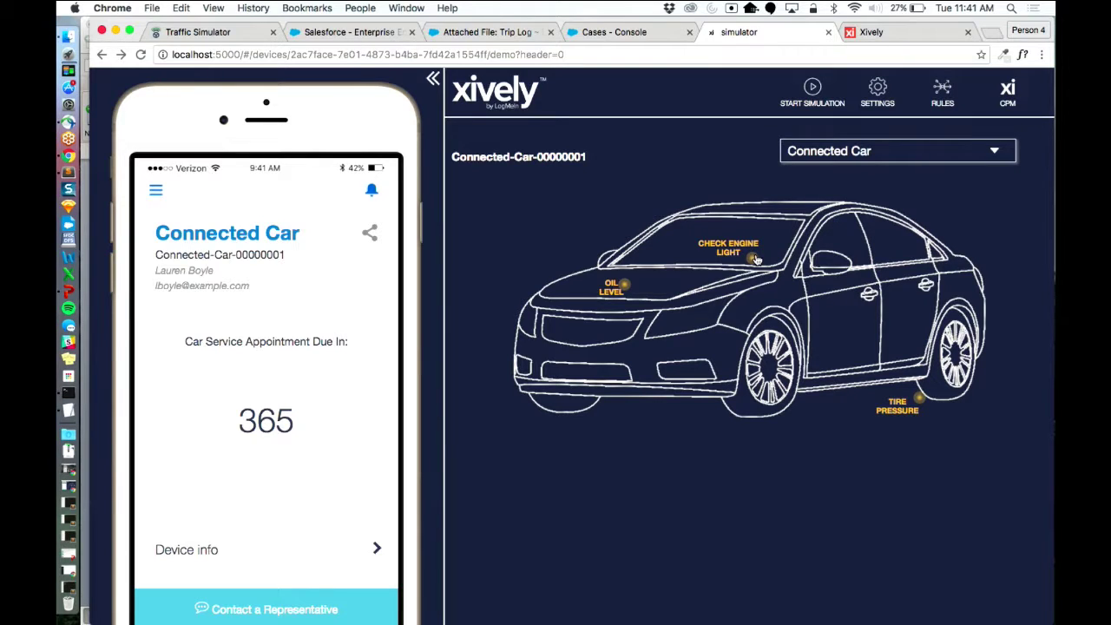
pyautogui.click(722, 54)
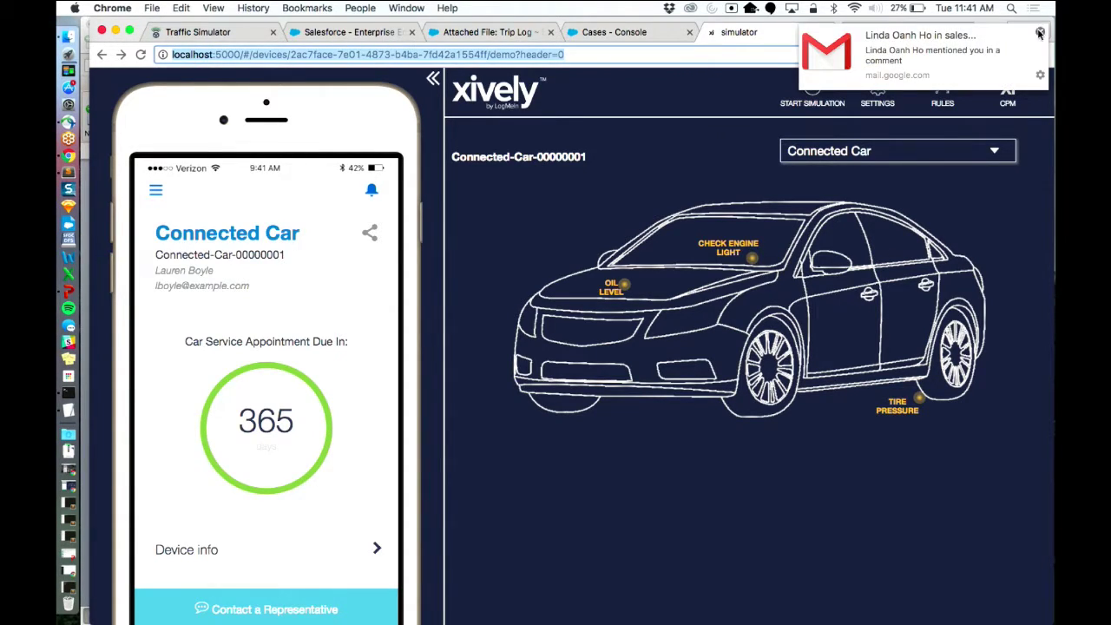
pyautogui.click(1039, 33)
pyautogui.press('Return')
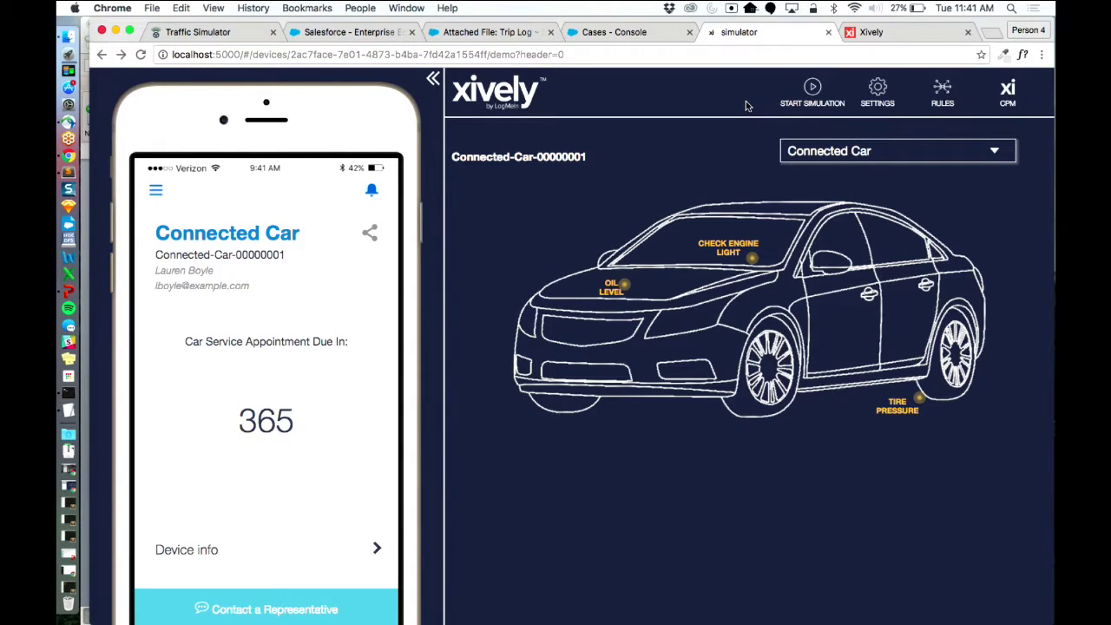
# Set the connected car's check engine light to ON again in the Xively simulator.
pyautogui.click(649, 33)
pyautogui.click(737, 35)
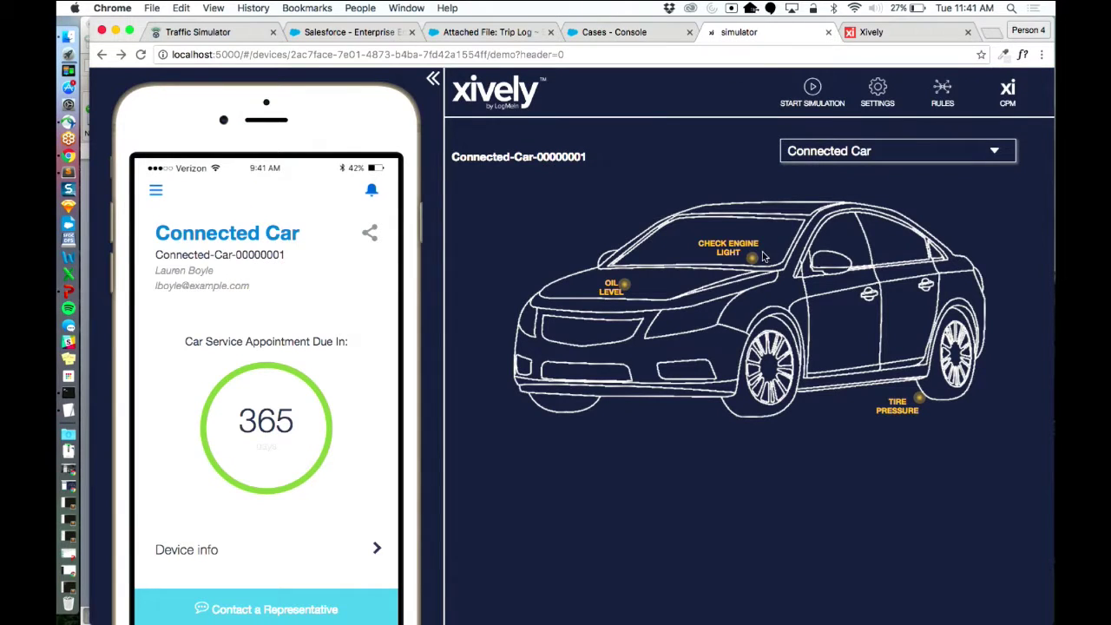
pyautogui.click(752, 257)
pyautogui.click(674, 235)
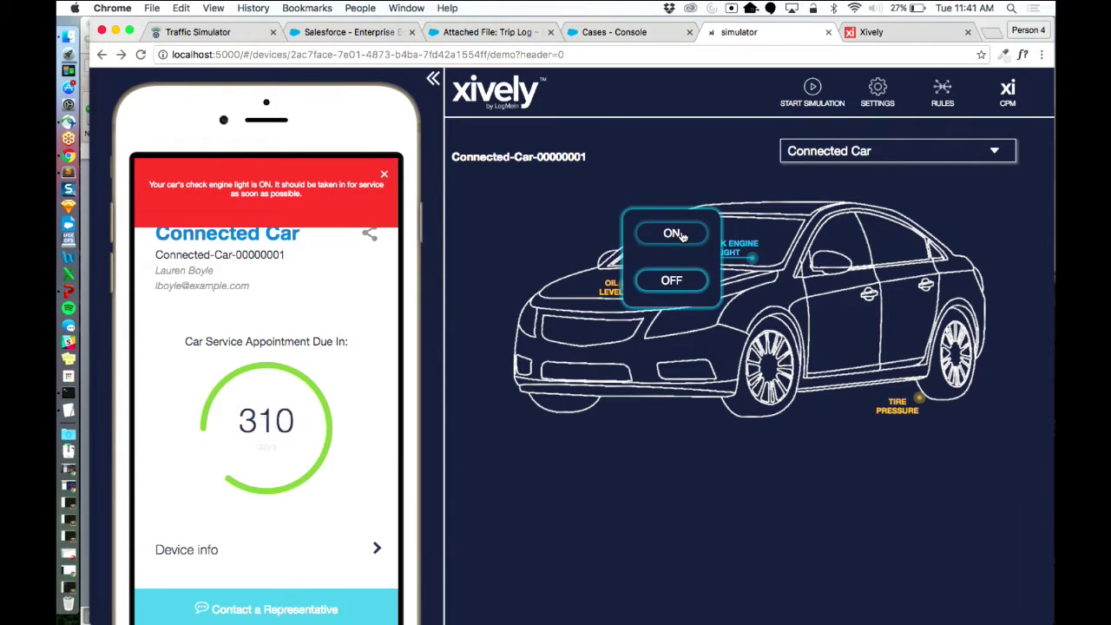
# Reload the Tier 2 Queue in the Salesforce case console and open the Car Serviced Required case.
pyautogui.click(629, 33)
pyautogui.press('Return')
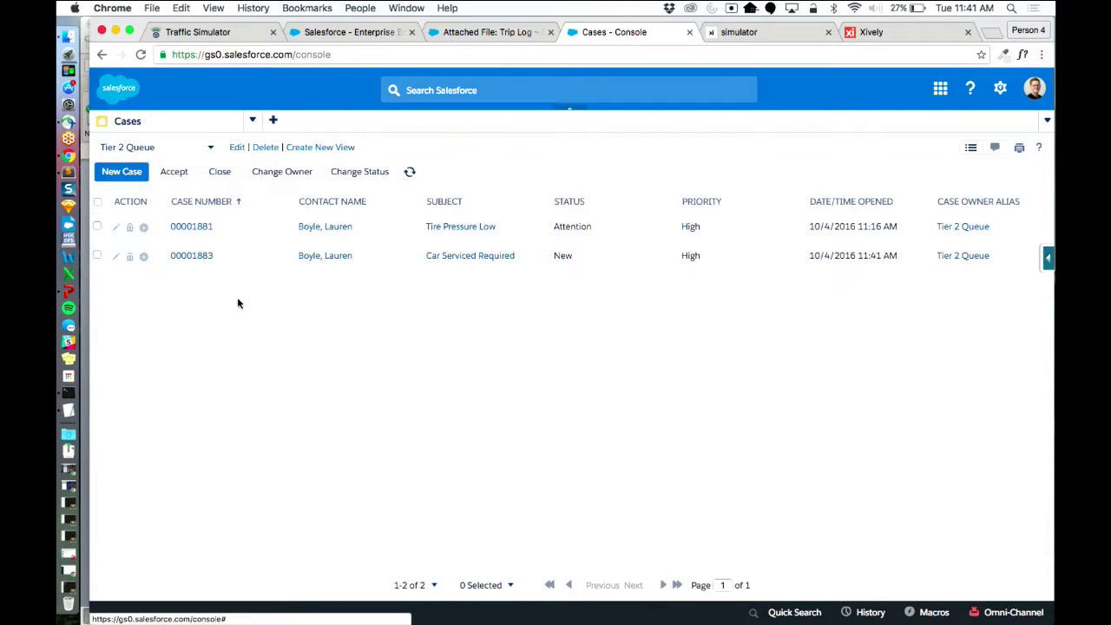
pyautogui.click(209, 260)
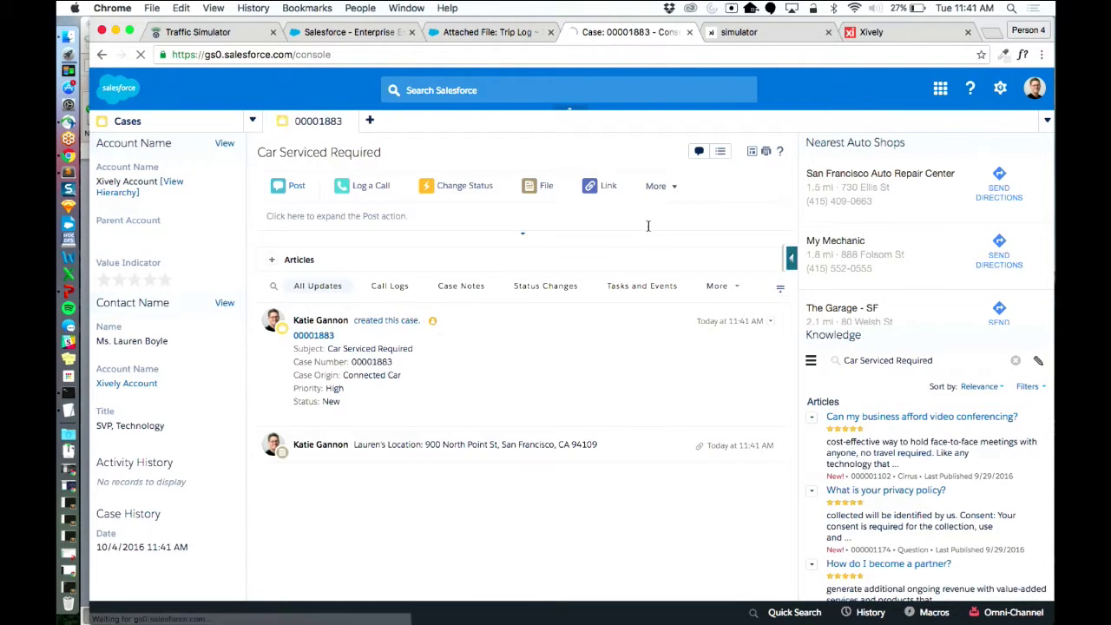
# Switch the Car Serviced Required case to its detail view and examine the Xively device information and check engine light activity.
pyautogui.click(721, 151)
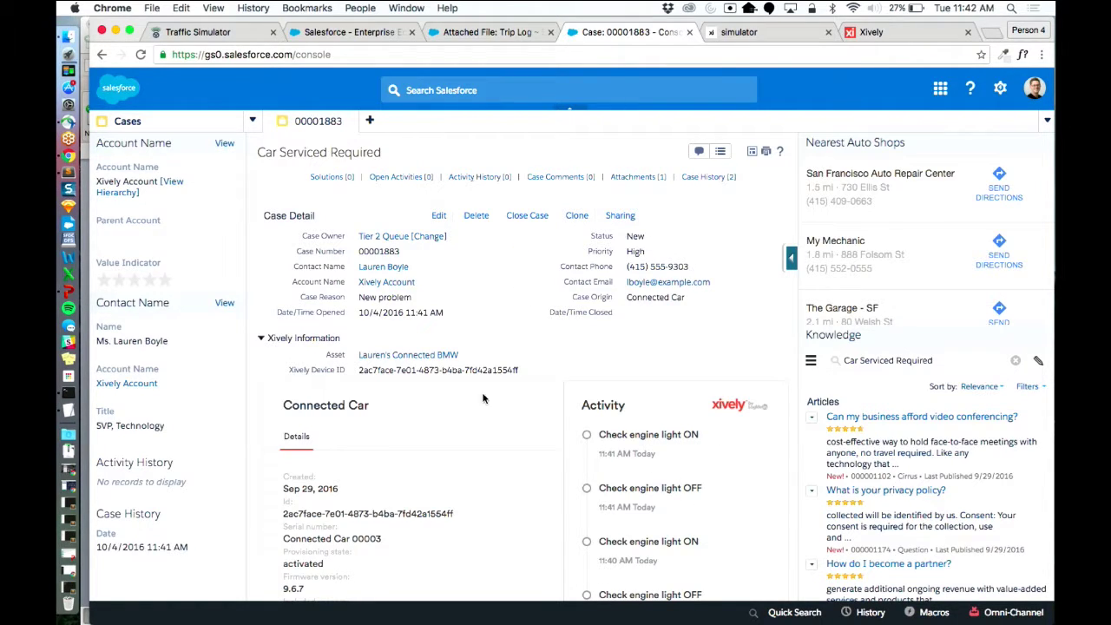
pyautogui.scroll(-5, 484, 399)
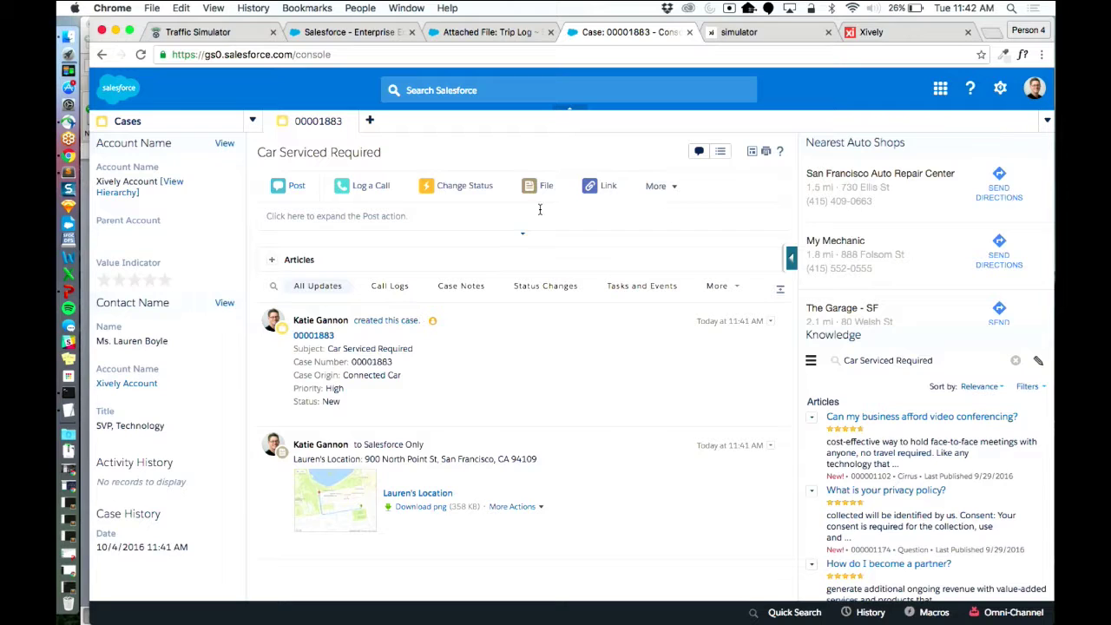
# Send the customer directions to San Francisco Auto Repair Center from the case, reload the console, and dismiss the mail notification.
pyautogui.click(597, 54)
pyautogui.press('Return')
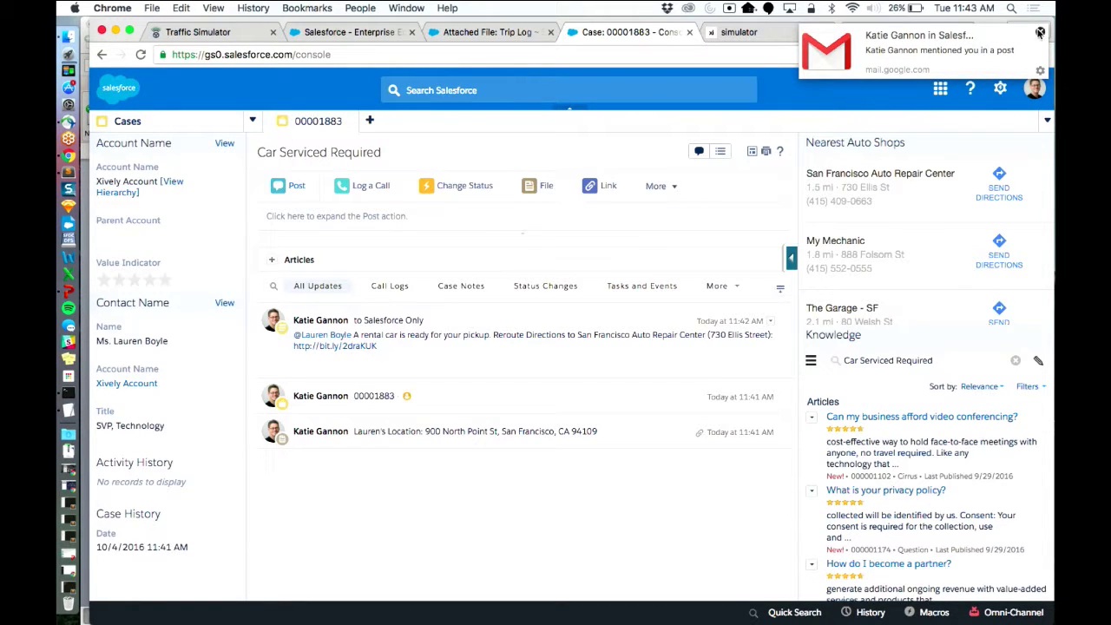
pyautogui.click(1040, 32)
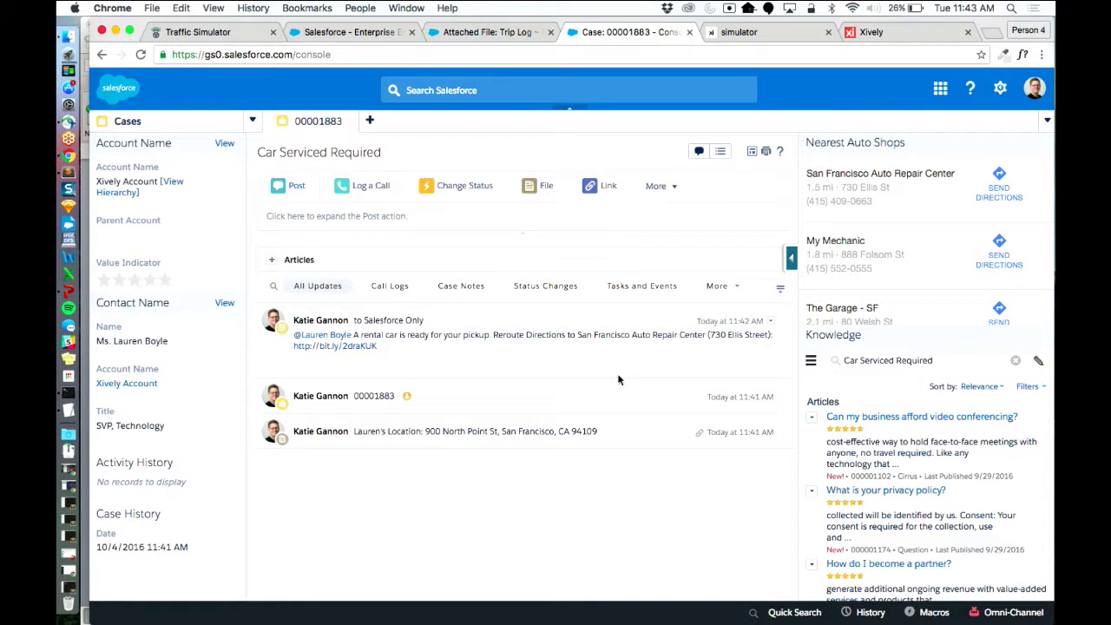
# Open the reroute link in the case post and examine the driving route to the repair shop in Google Maps.
pyautogui.click(364, 347)
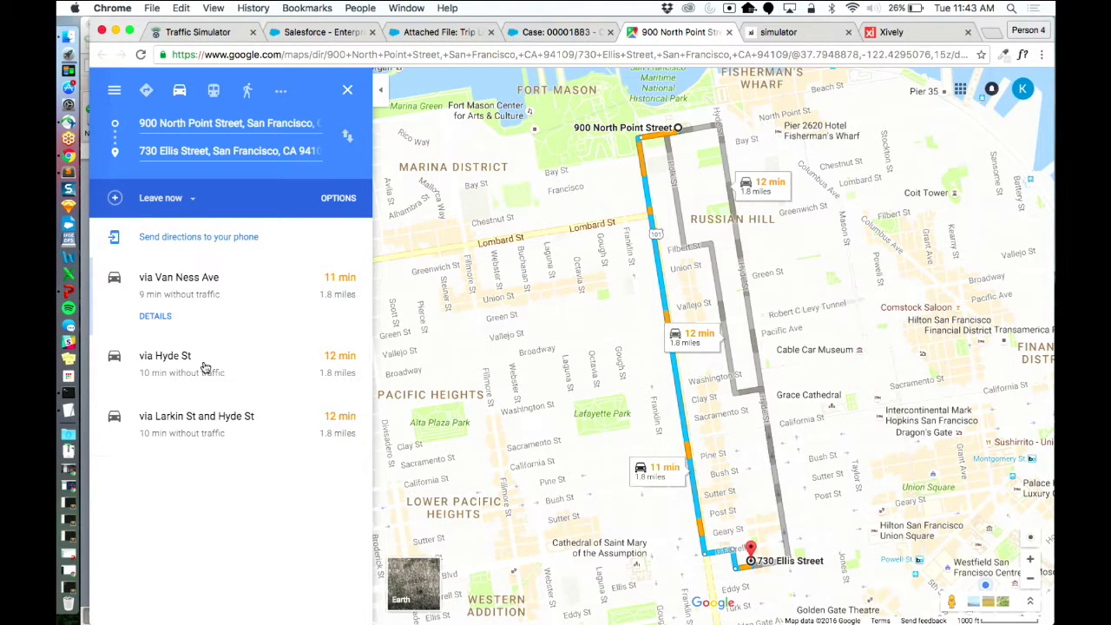
pyautogui.press('F11')
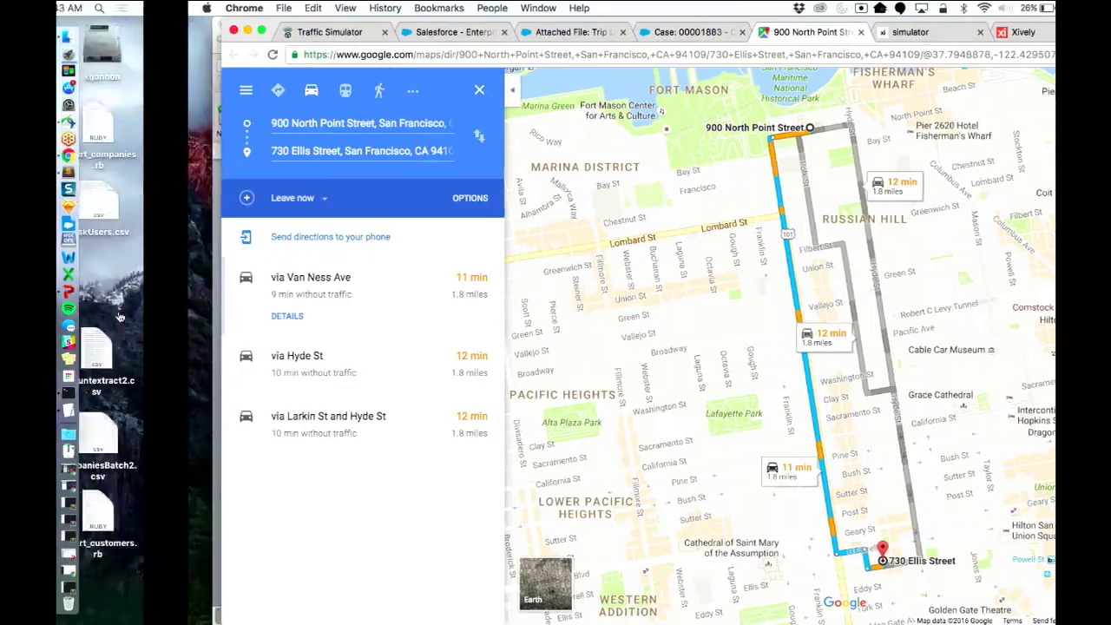
pyautogui.press('F11')
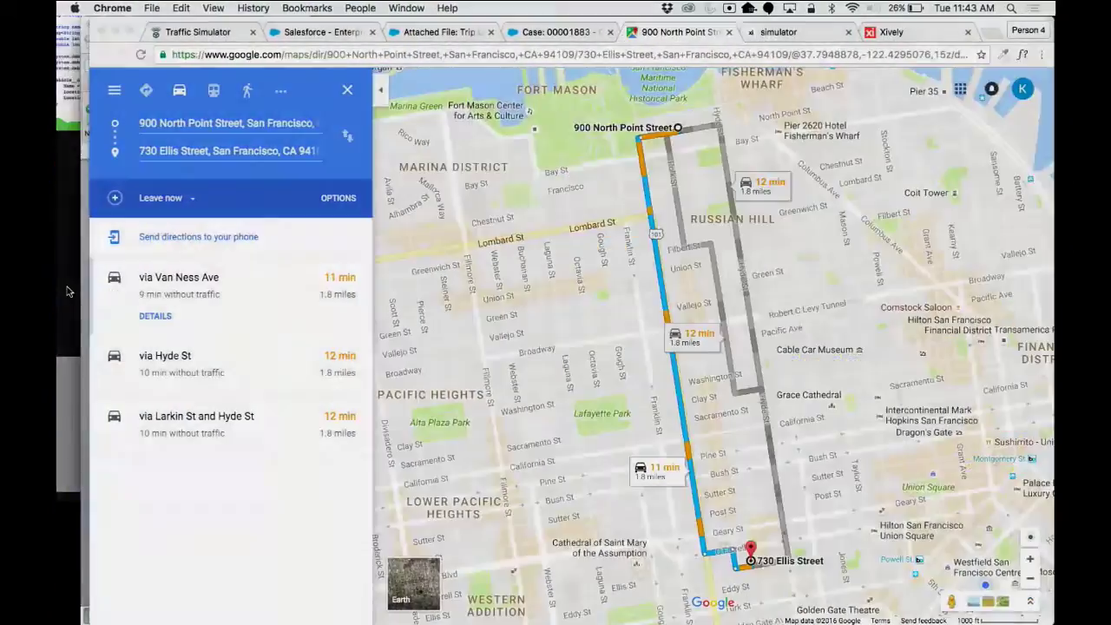